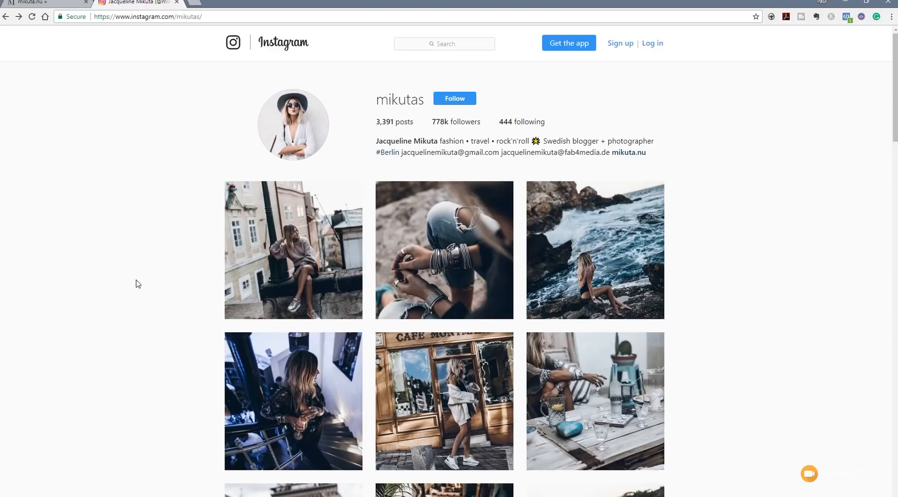
Switch to Lightroom and reset all develop settings of the café portrait after viewing its before and edited versions
click(845, 1)
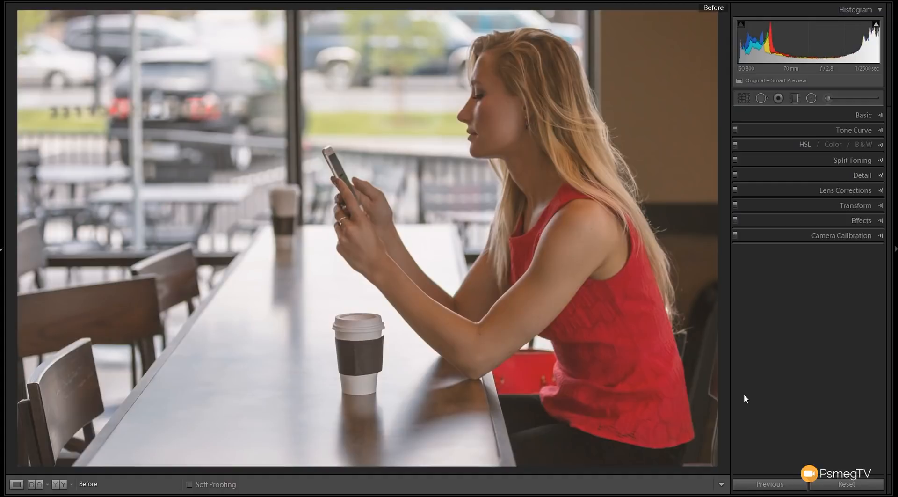
key(backslash)
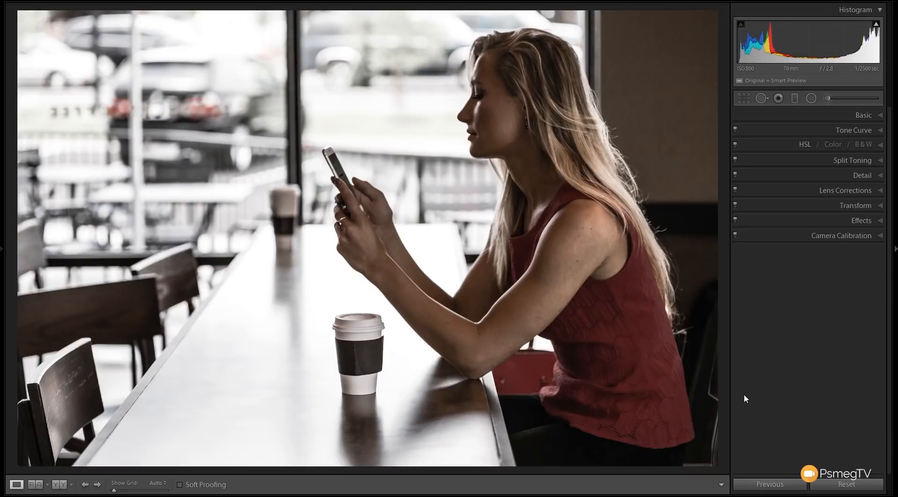
click(864, 115)
click(852, 484)
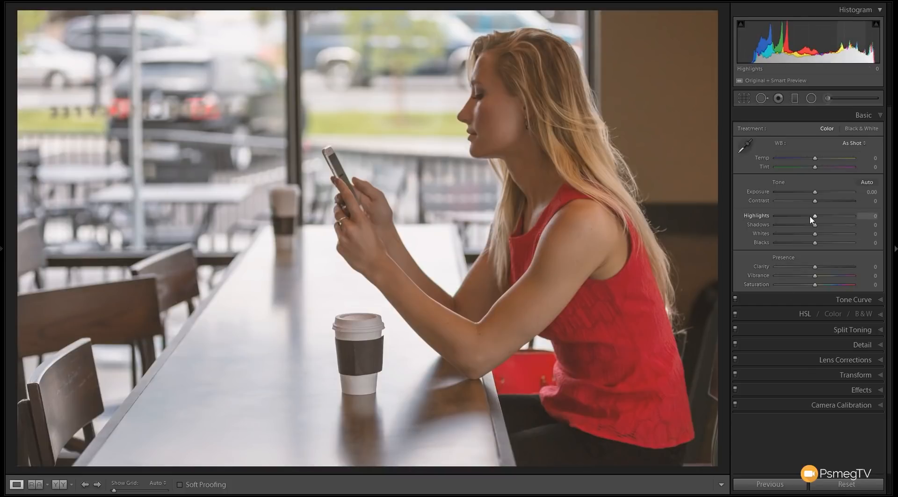
Set the basic tone values to Contrast +31, Highlights +42, Shadows −9, Whites +50 and Blacks −28
drag(817, 201, 828, 200)
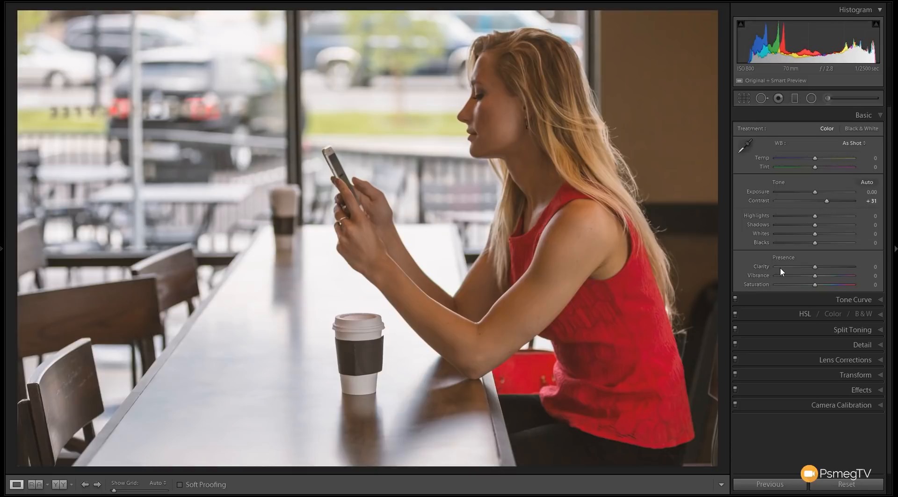
drag(816, 218, 831, 217)
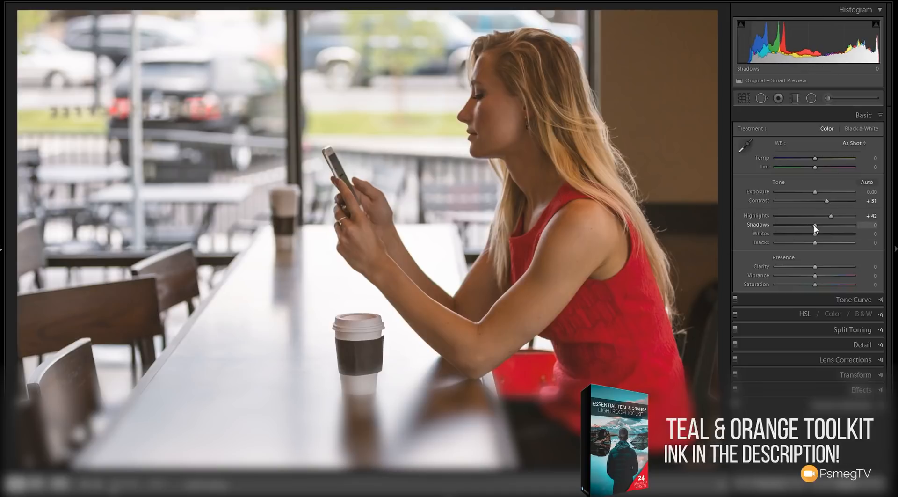
drag(815, 226, 811, 226)
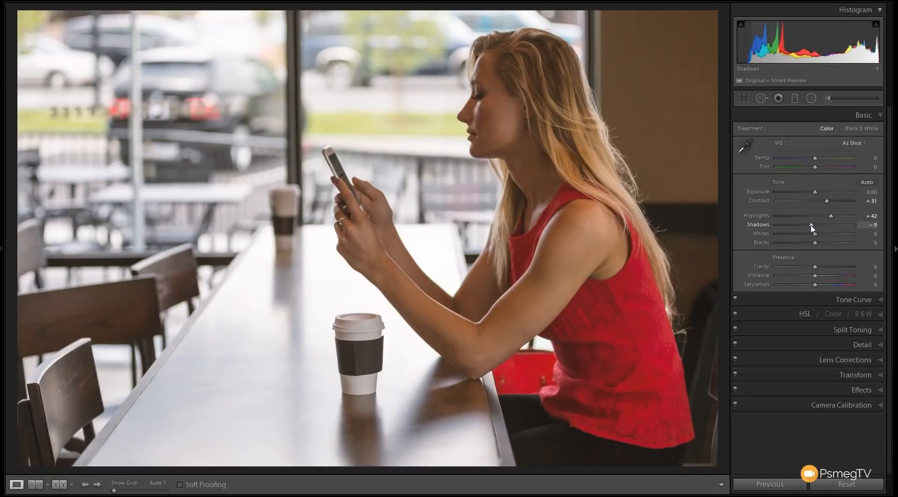
drag(815, 234, 837, 237)
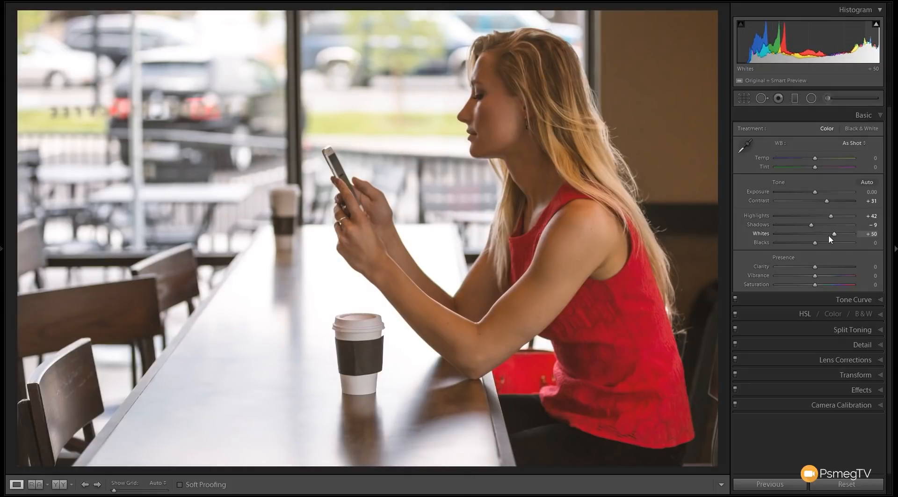
drag(816, 242, 805, 247)
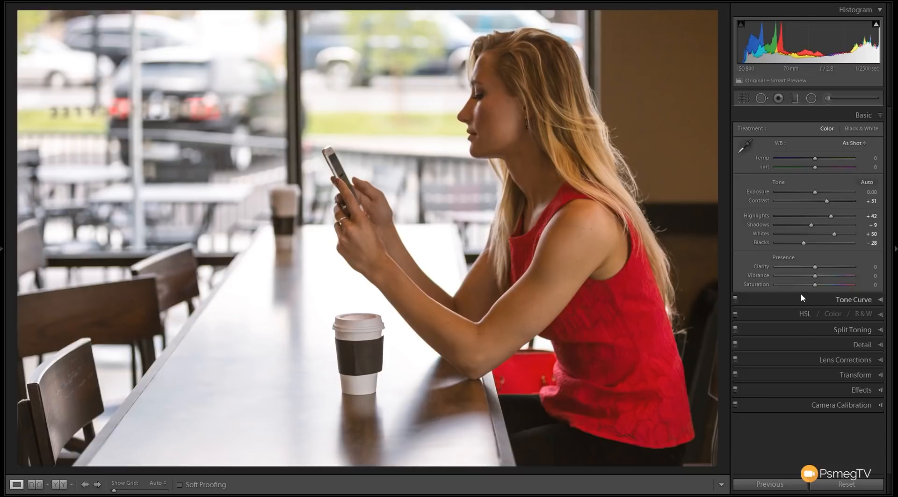
Mute the photo's colours with Saturation −52 and Vibrance −39, and set Clarity to about +32
drag(816, 287, 796, 287)
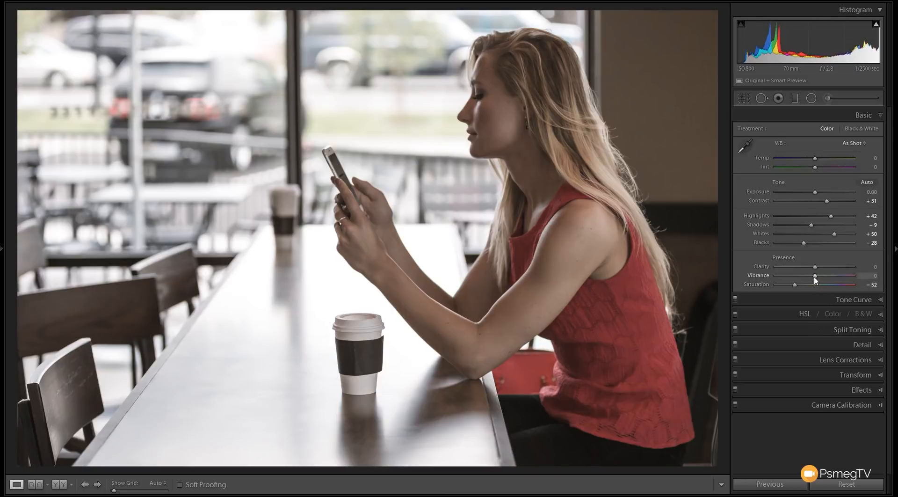
drag(817, 280, 802, 280)
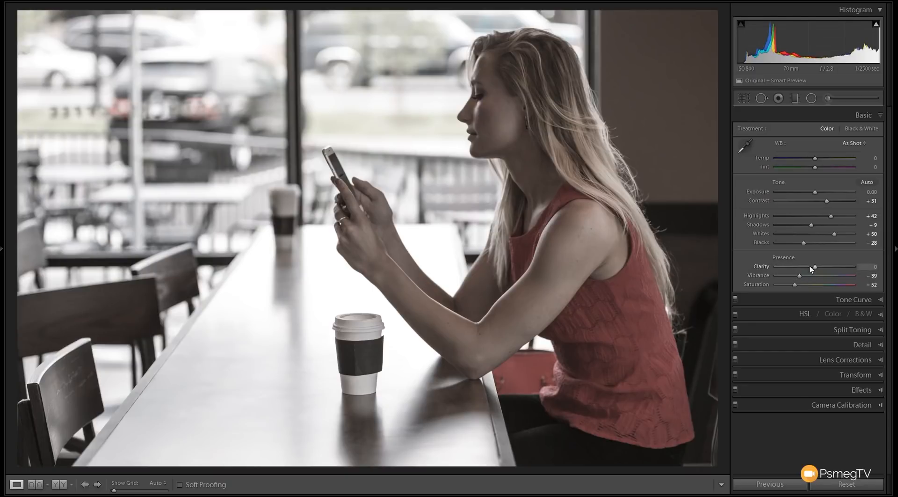
drag(816, 267, 826, 266)
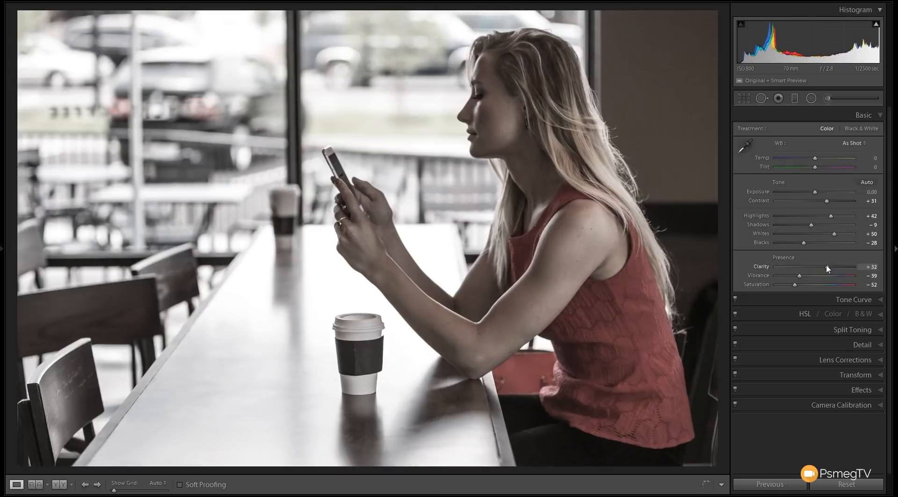
drag(827, 265, 826, 265)
Set the HSL luminance to Red −64, Orange −53 and Yellow +43, and the saturation to Orange +46 and Yellow −26
click(805, 313)
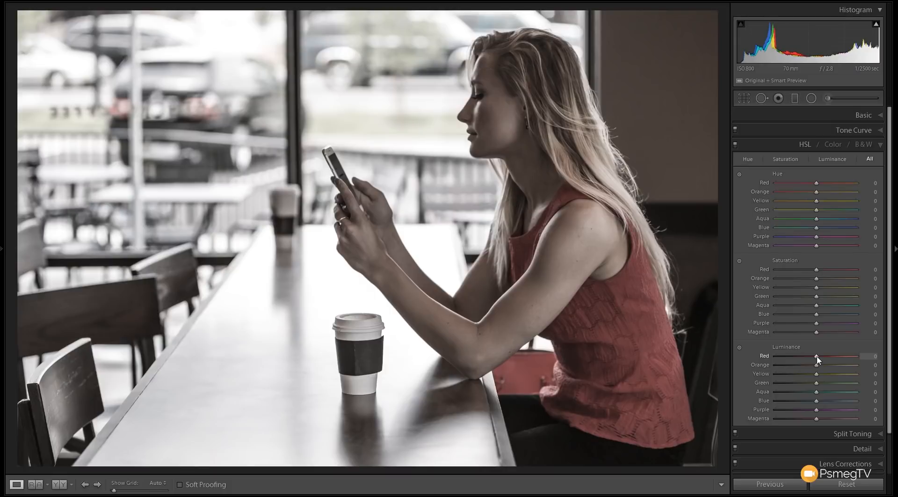
drag(818, 358, 793, 357)
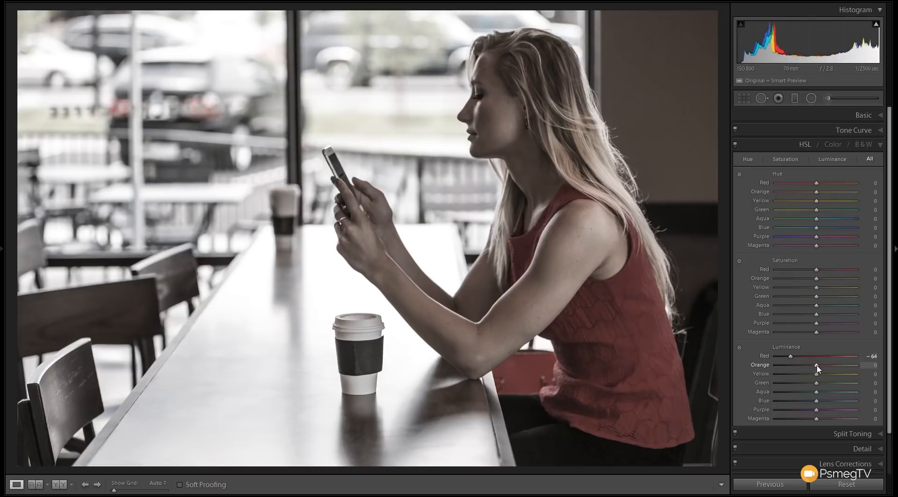
drag(818, 368, 797, 365)
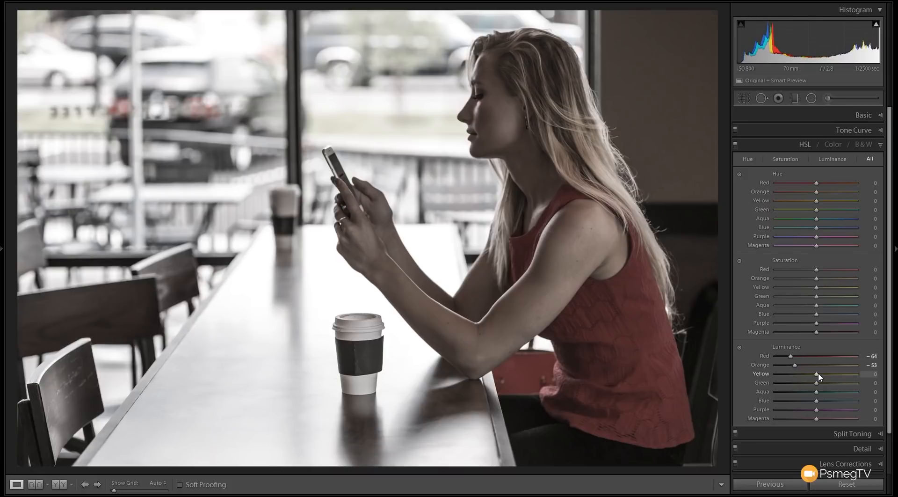
drag(821, 373, 835, 374)
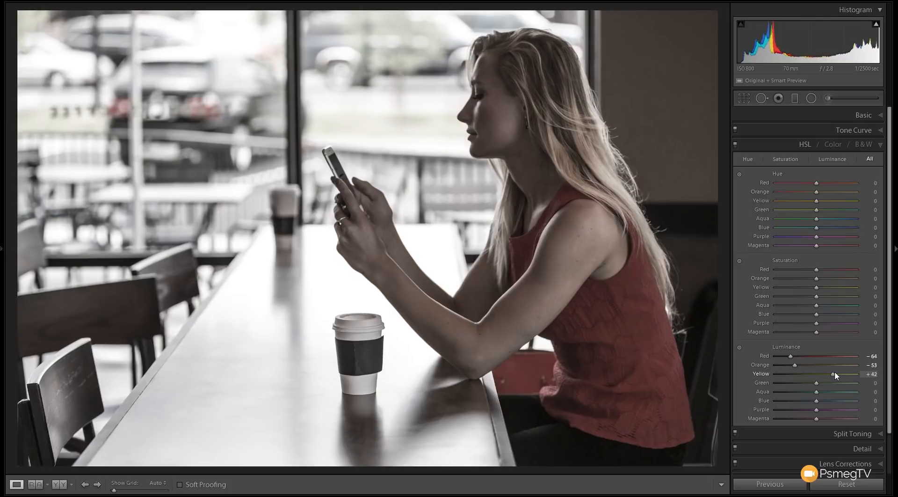
click(736, 144)
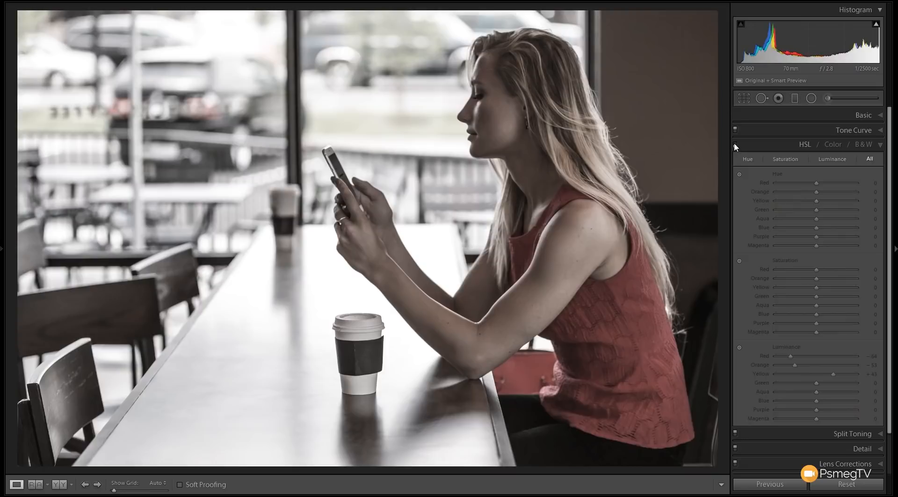
click(735, 145)
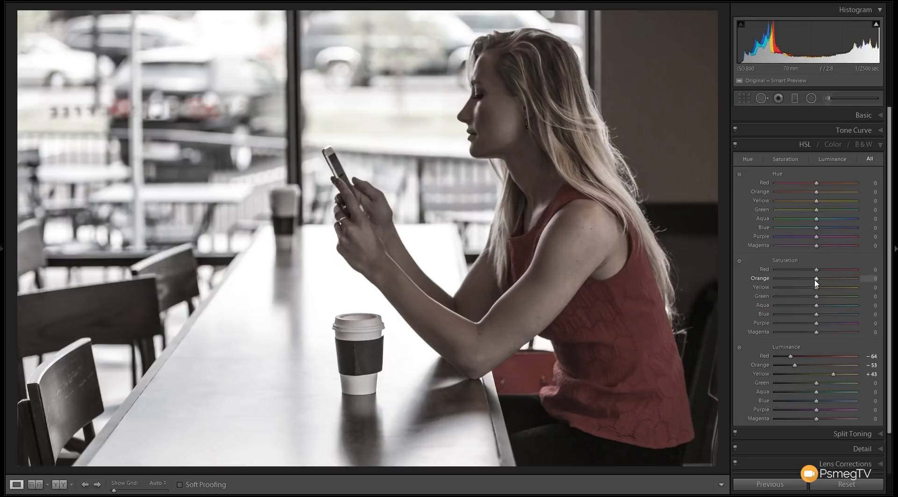
drag(824, 279, 834, 279)
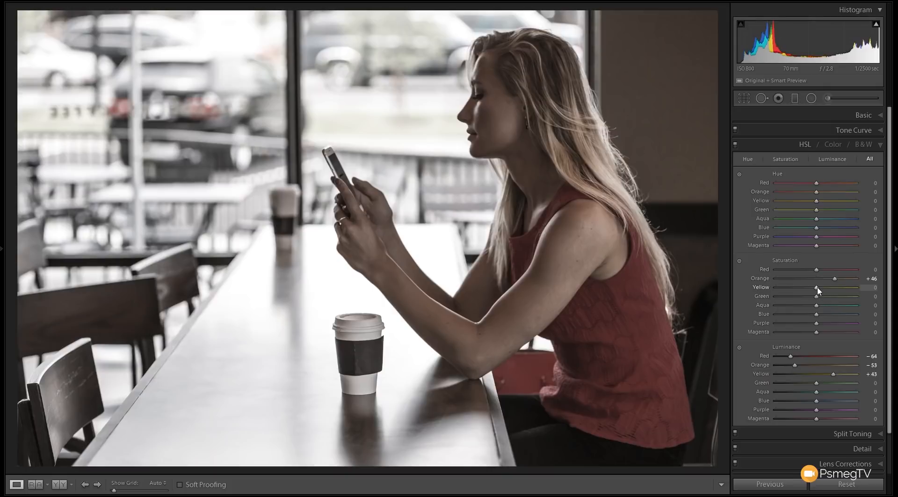
drag(815, 287, 810, 288)
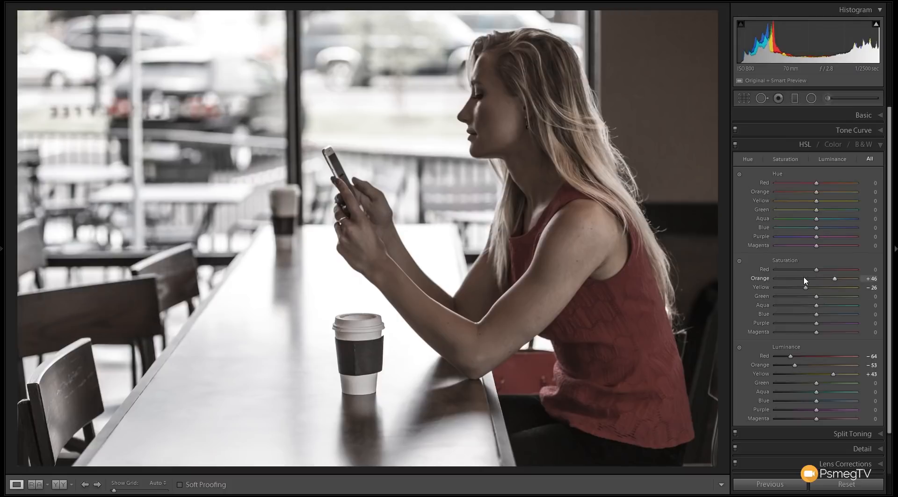
Use the targeted adjustment for Luminance on the woman's skin to bring Orange to −61 and Red to −65
click(740, 348)
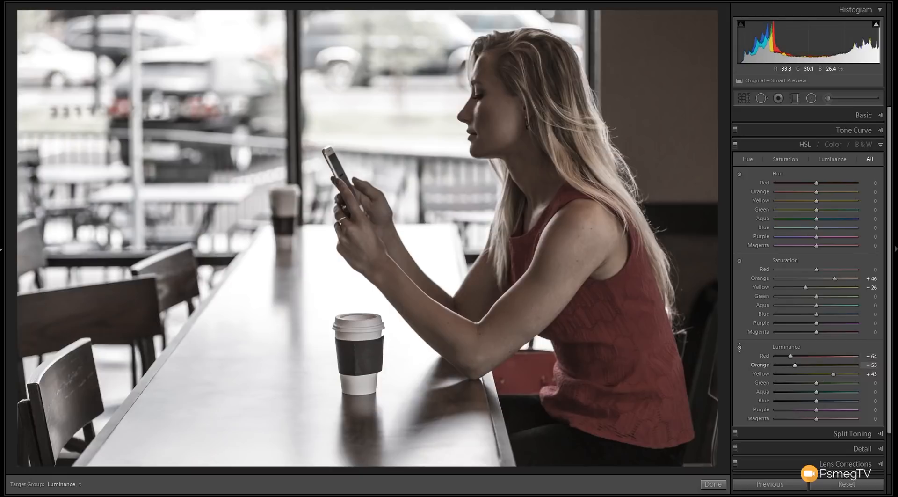
key(Down)
key(Down)
key(Down)
key(Down)
key(Down)
key(Down)
key(Down)
key(Down)
key(Down)
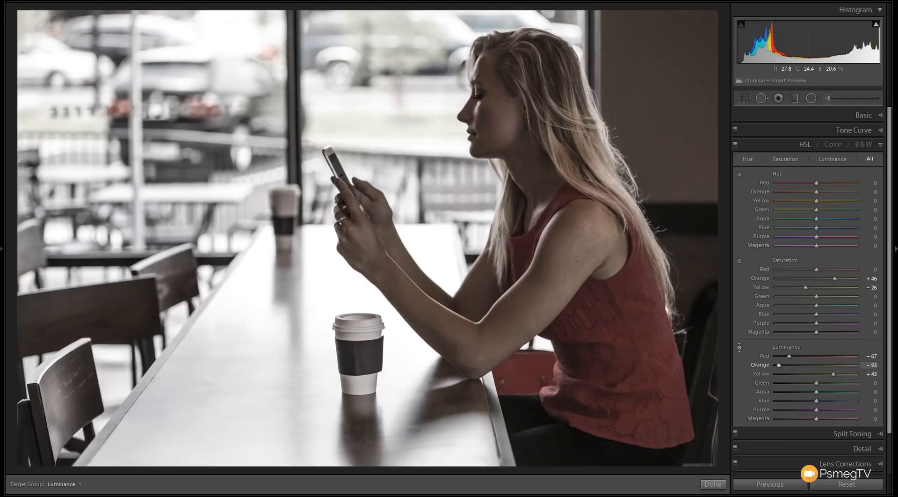
key(Up)
key(Up)
key(Up)
key(Up)
key(Up)
key(Up)
key(Up)
key(Up)
key(Up)
key(Up)
key(Up)
key(Up)
key(Up)
key(Up)
key(Up)
key(Up)
key(Up)
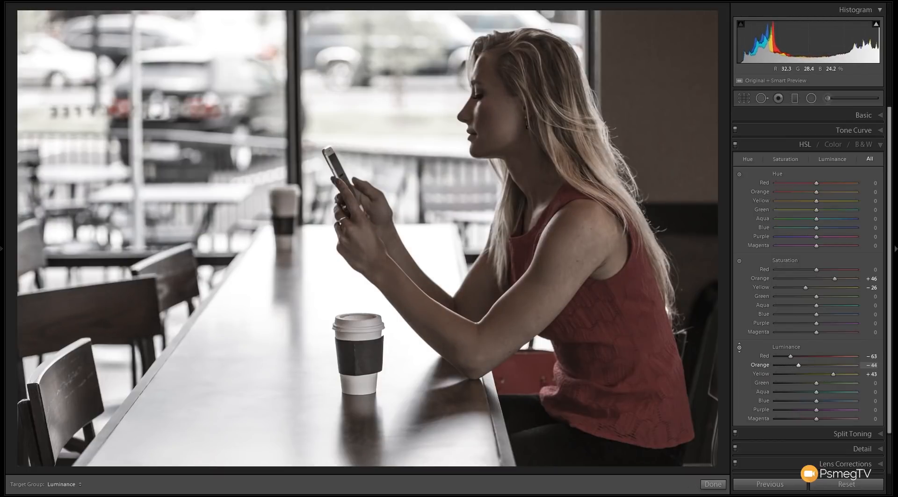
key(Up)
key(Up)
key(Up)
key(Up)
key(Up)
key(Up)
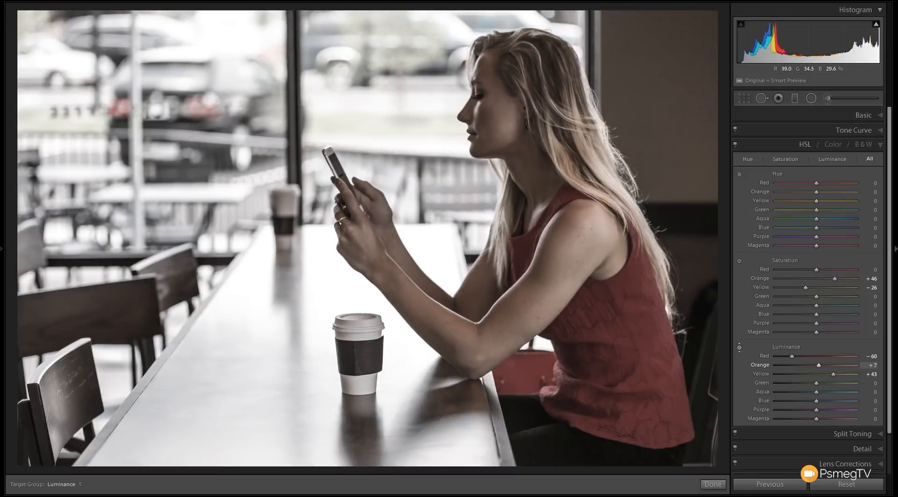
key(Down)
key(Down)
key(Down)
key(Down)
key(Down)
key(Down)
key(Down)
key(Down)
key(Down)
key(Down)
key(Down)
key(Down)
key(Down)
key(Down)
key(Down)
key(Down)
key(Down)
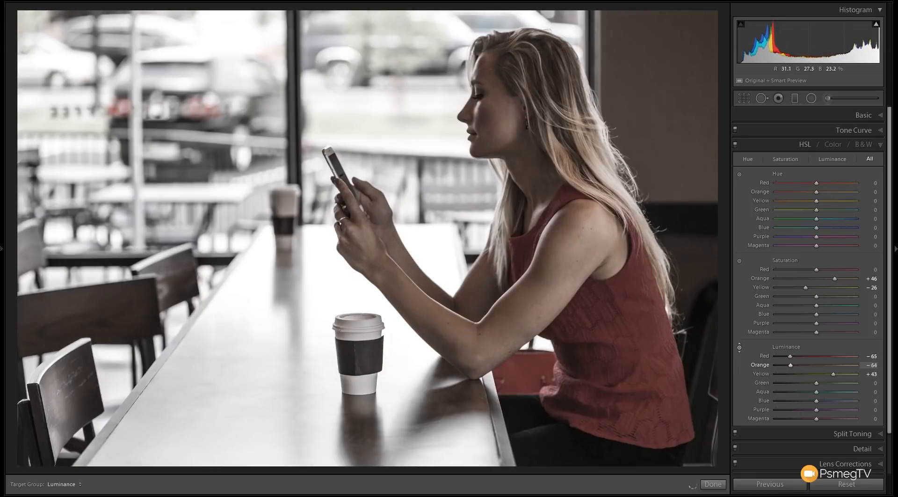
key(Down)
key(Up)
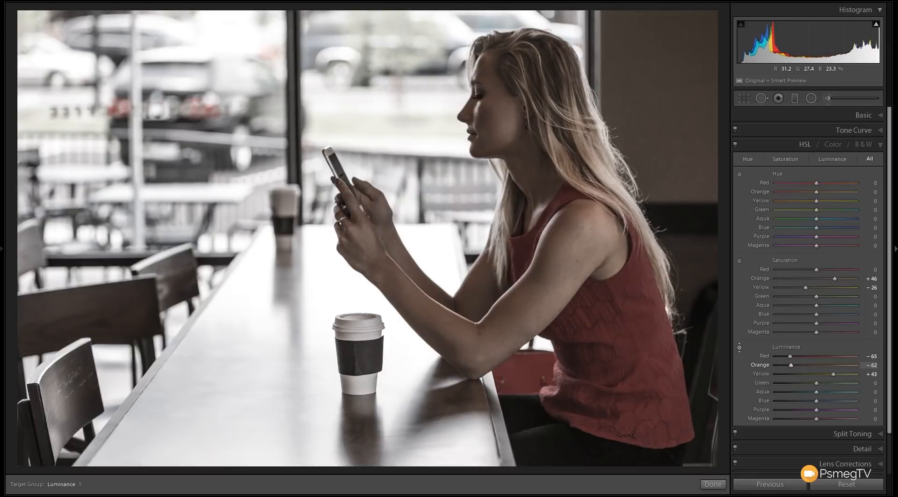
key(Up)
key(Down)
Use targeted Saturation adjustment on the photo to bring Red to −21 and Orange to +39, and compare the image without HSL
click(739, 260)
mouse_move(482, 276)
mouse_down()
mouse_move(482, 323)
mouse_move(482, 288)
mouse_up()
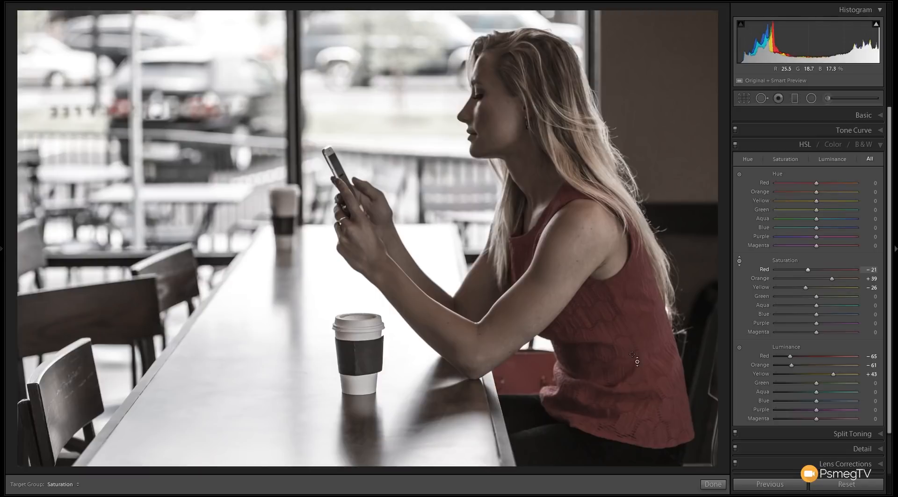
click(736, 146)
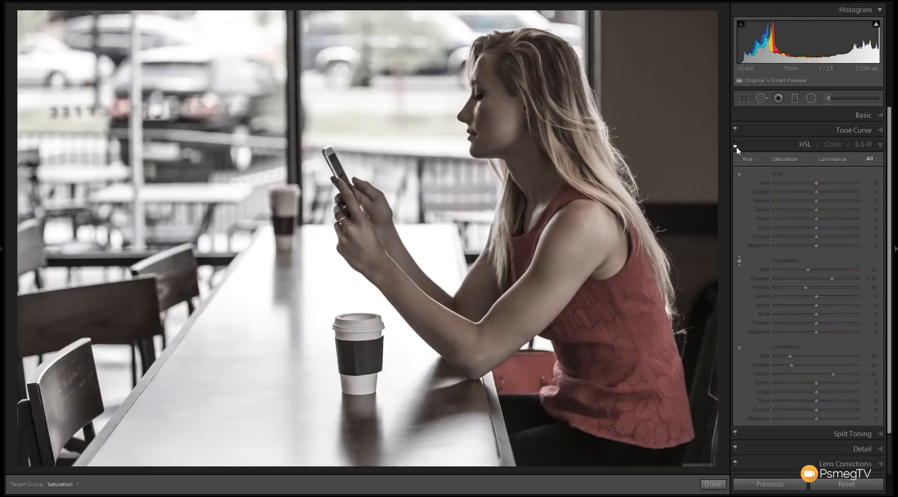
click(735, 144)
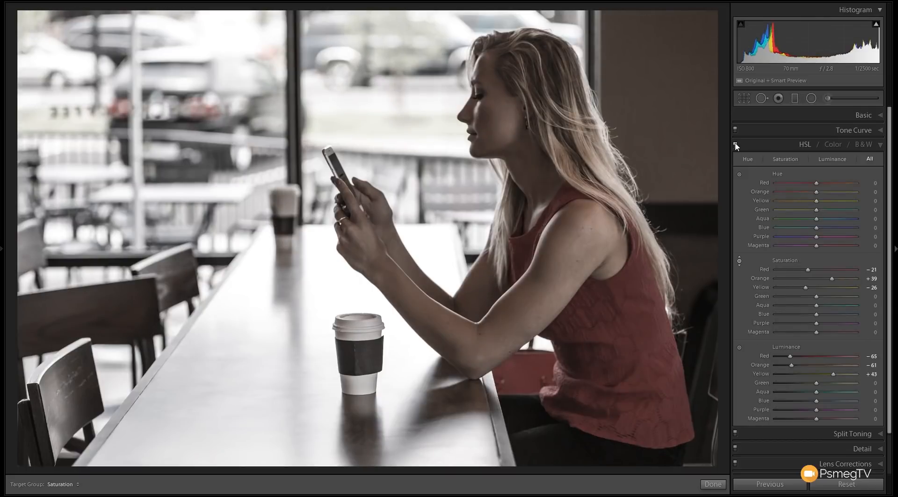
click(739, 261)
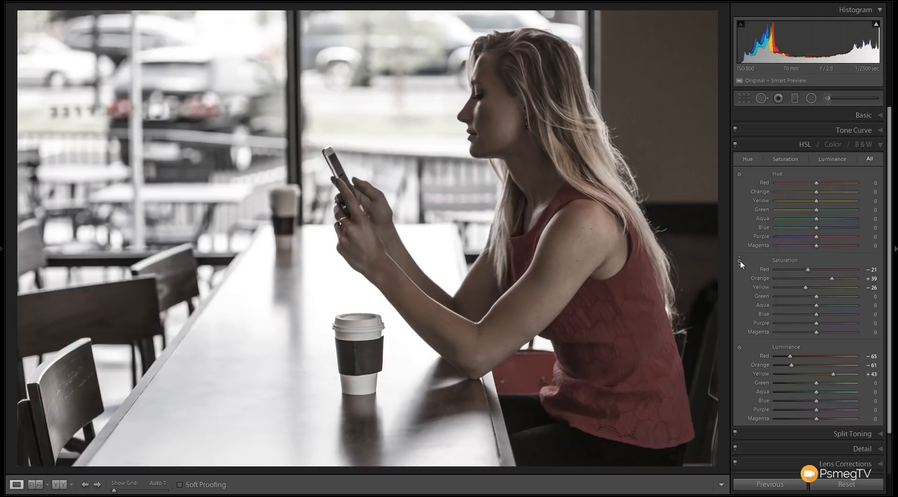
Shape the RGB tone curve with four points, lowering the shadows, raising the highlights and pulling the midtones slightly below the diagonal
click(853, 132)
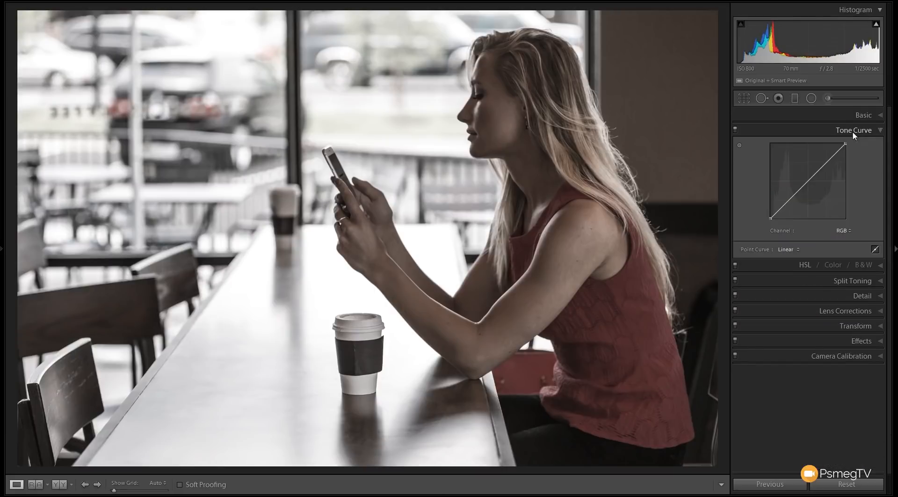
click(778, 210)
click(790, 201)
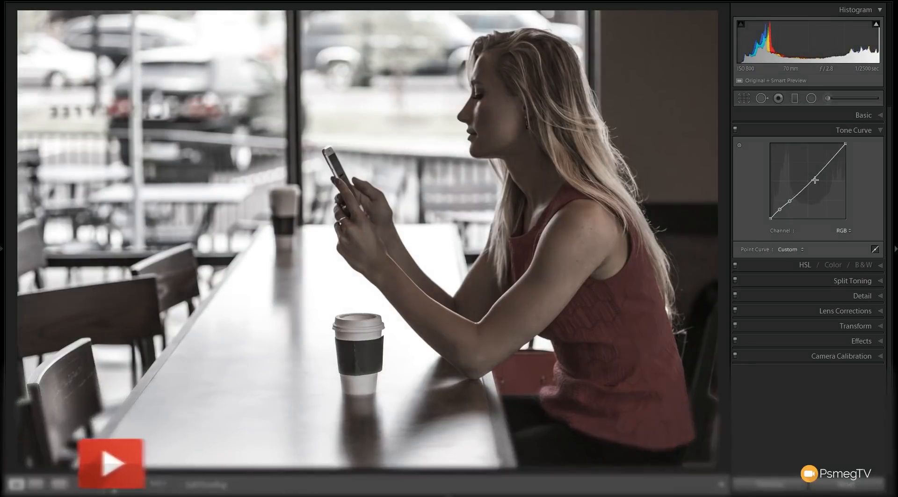
click(810, 180)
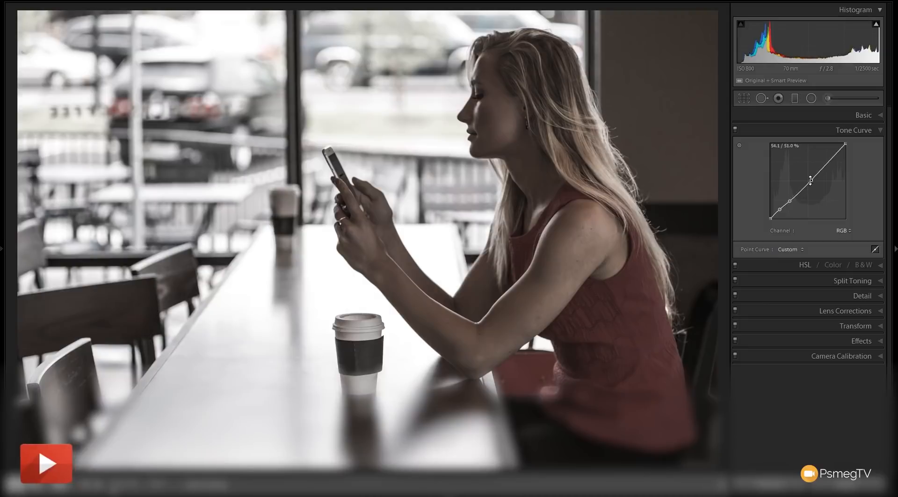
click(829, 160)
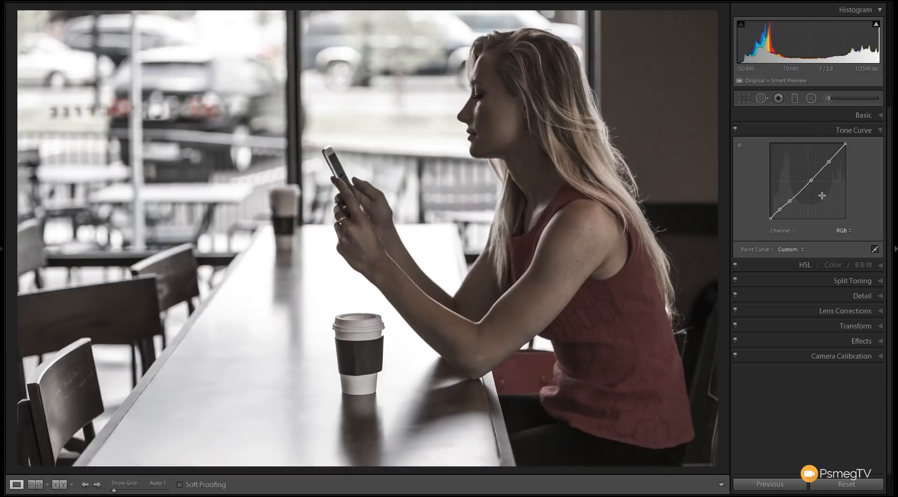
drag(829, 161, 828, 161)
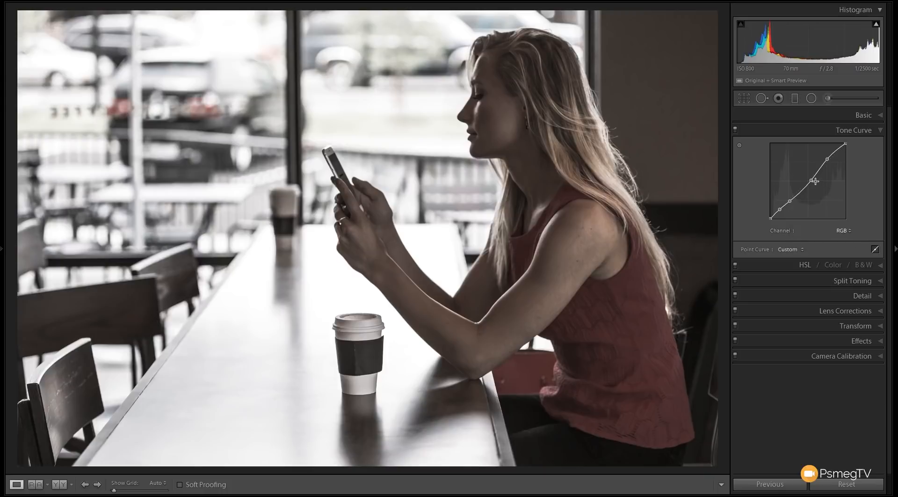
drag(813, 182, 812, 183)
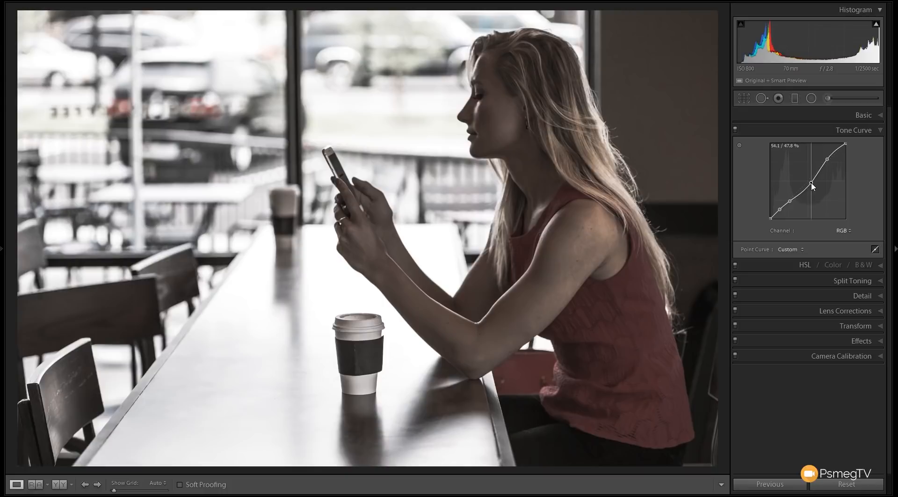
Refine the RGB tone curve by lowering the shadow points, raising the black point and moving the midtone to 50.2 / 45.5 %, and compare without it
drag(812, 183, 812, 184)
drag(790, 201, 790, 204)
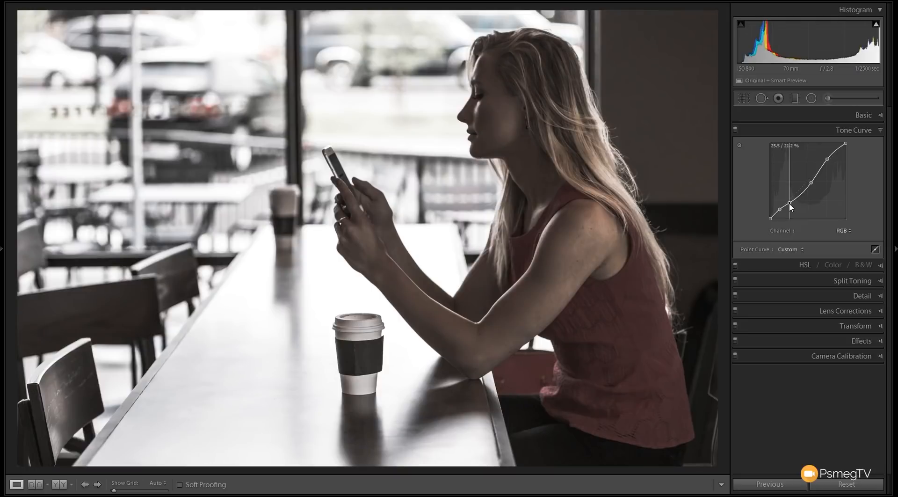
drag(790, 205, 781, 212)
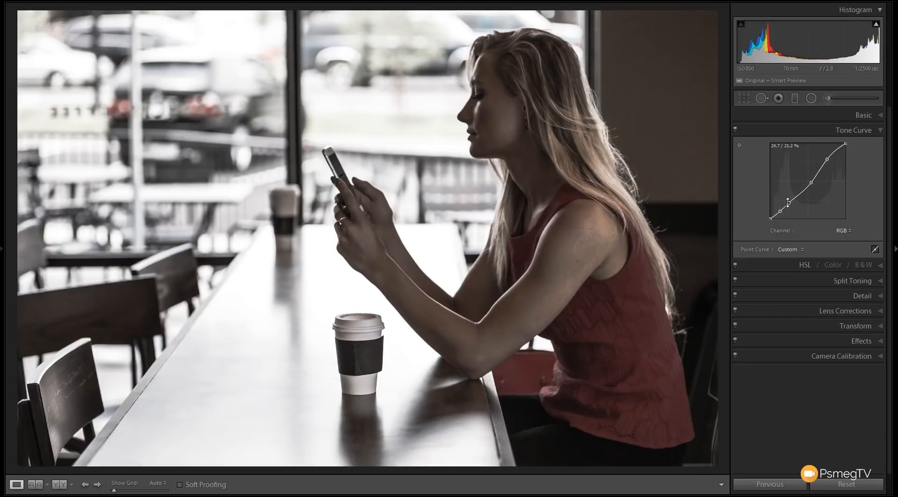
drag(771, 219, 770, 214)
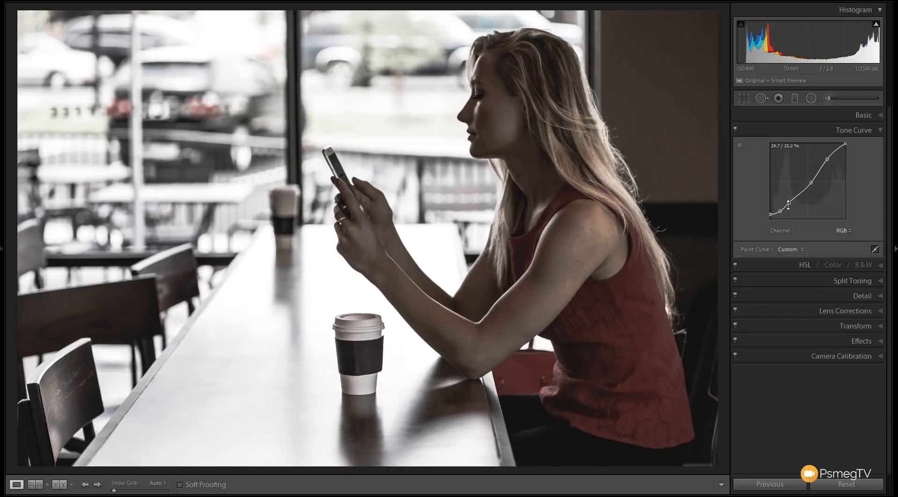
drag(788, 205, 809, 186)
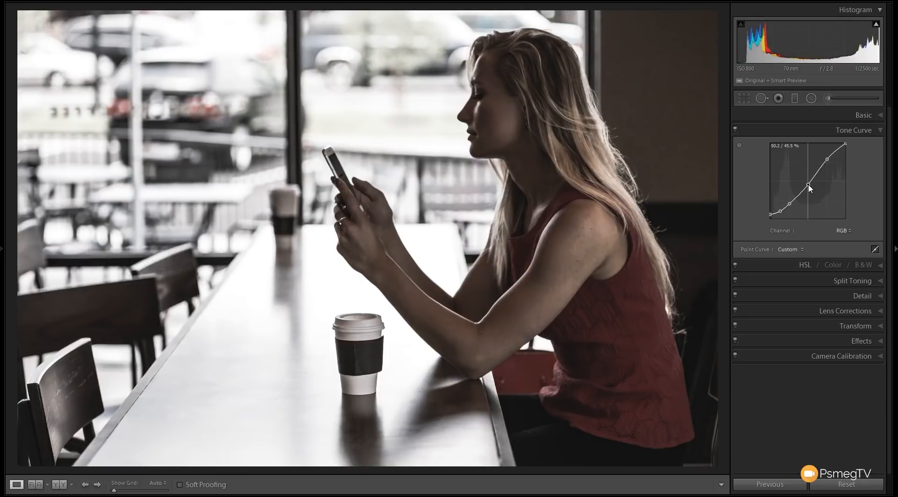
click(735, 129)
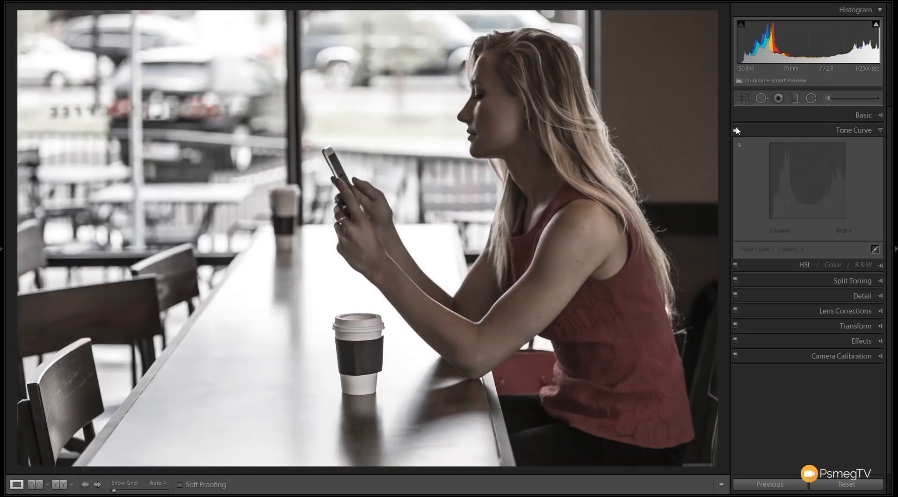
click(735, 127)
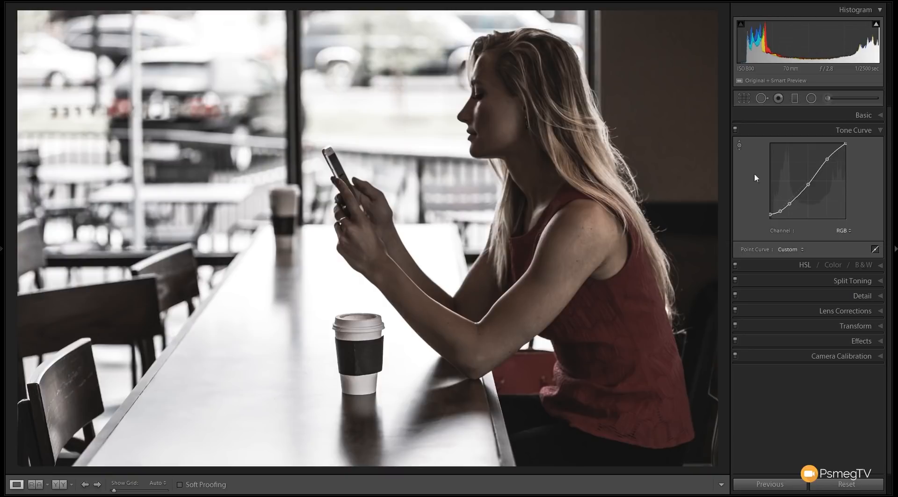
Darken the photo's edges with a Highlight Priority post-crop vignette, setting its amount to −21
click(865, 340)
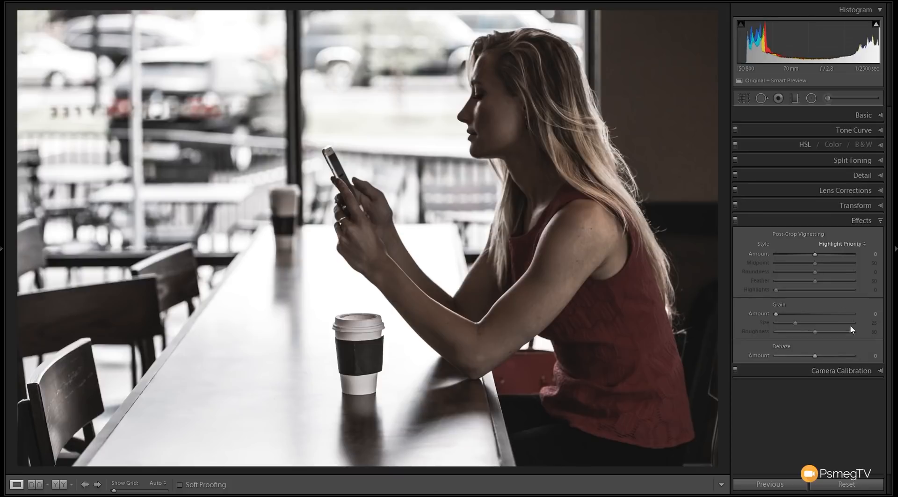
drag(815, 254, 808, 255)
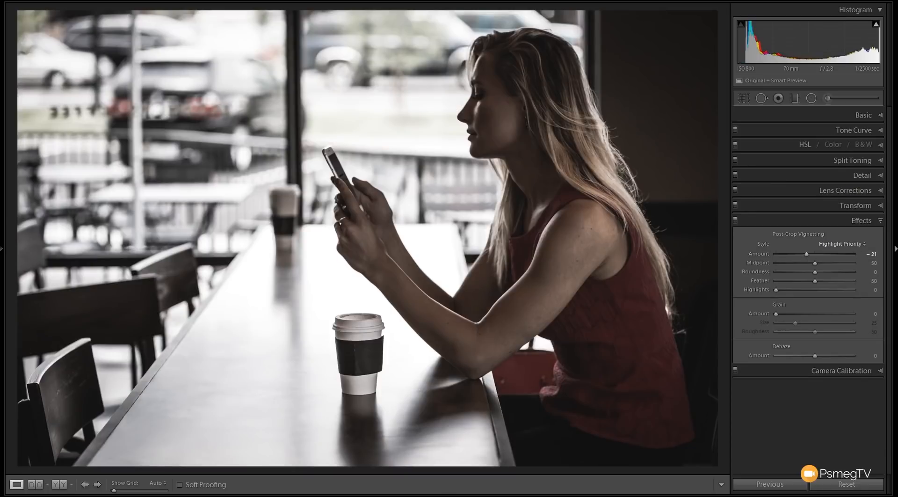
Set the Basic tone to Exposure +0.39, Shadows +8 and Blacks −13, and compare the photo with its unedited version
click(863, 115)
click(819, 191)
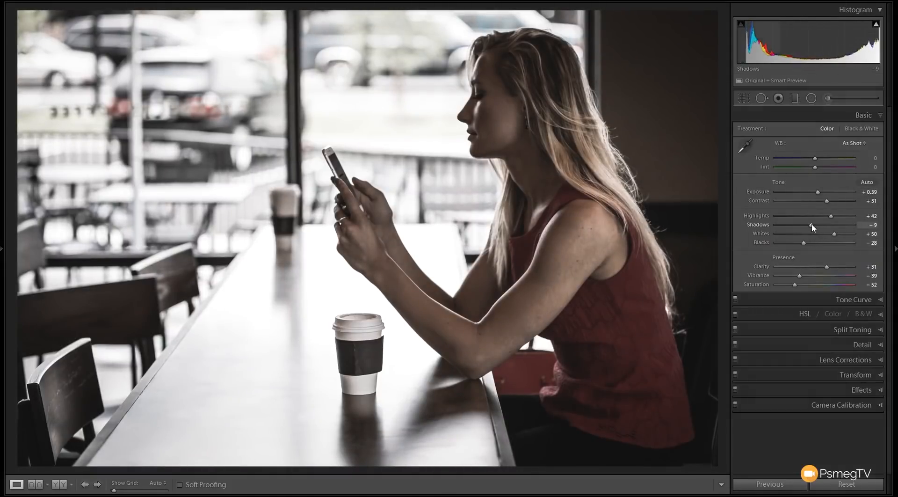
mouse_move(812, 225)
mouse_down()
mouse_move(820, 225)
mouse_move(812, 242)
mouse_up()
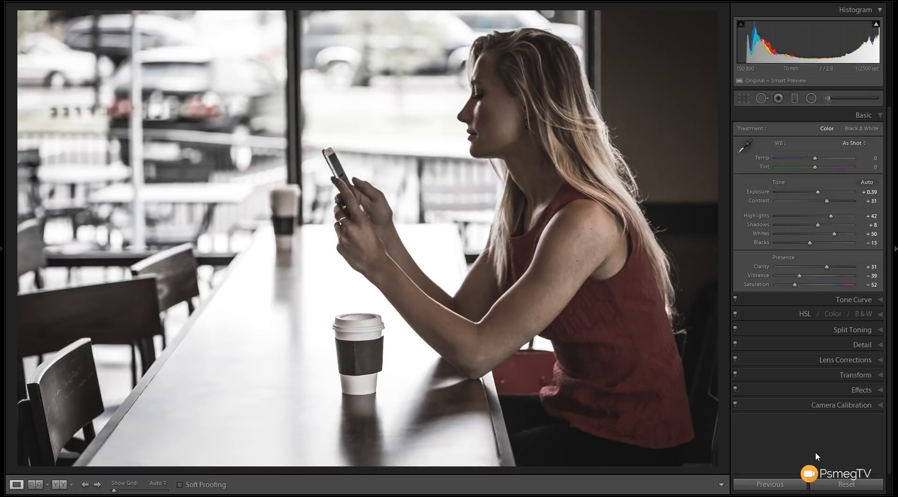
key(backslash)
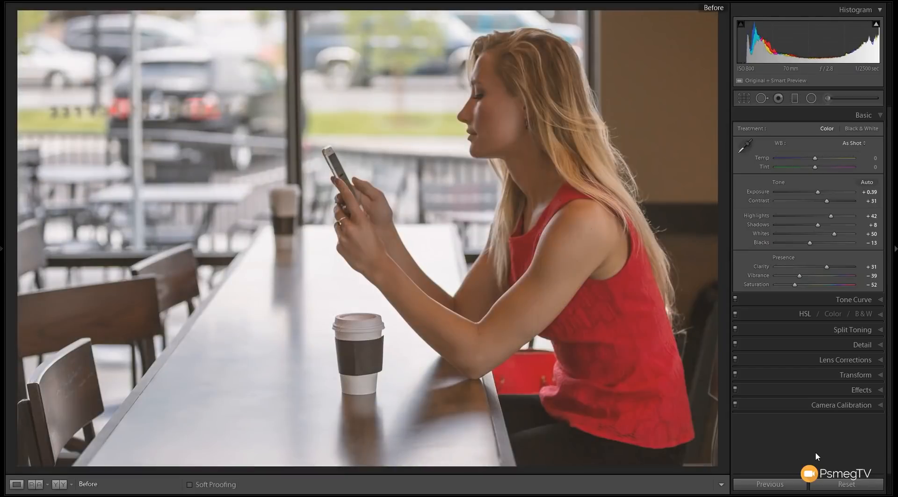
key(backslash)
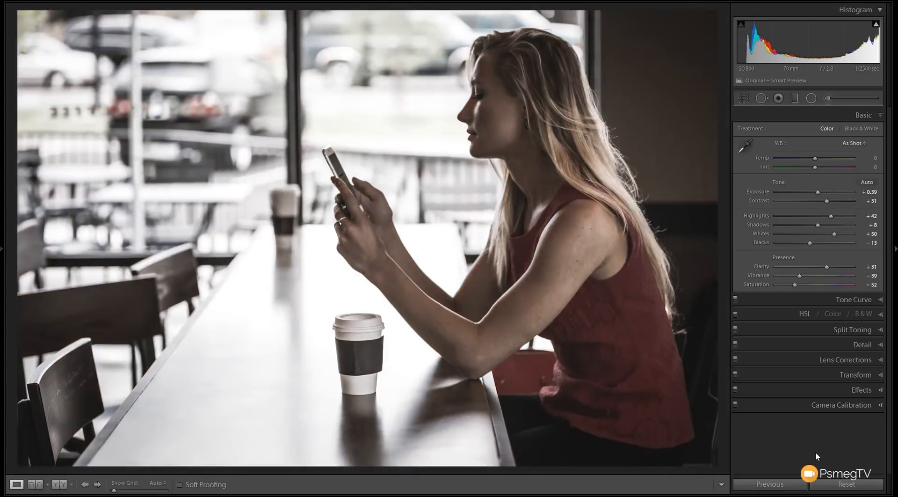